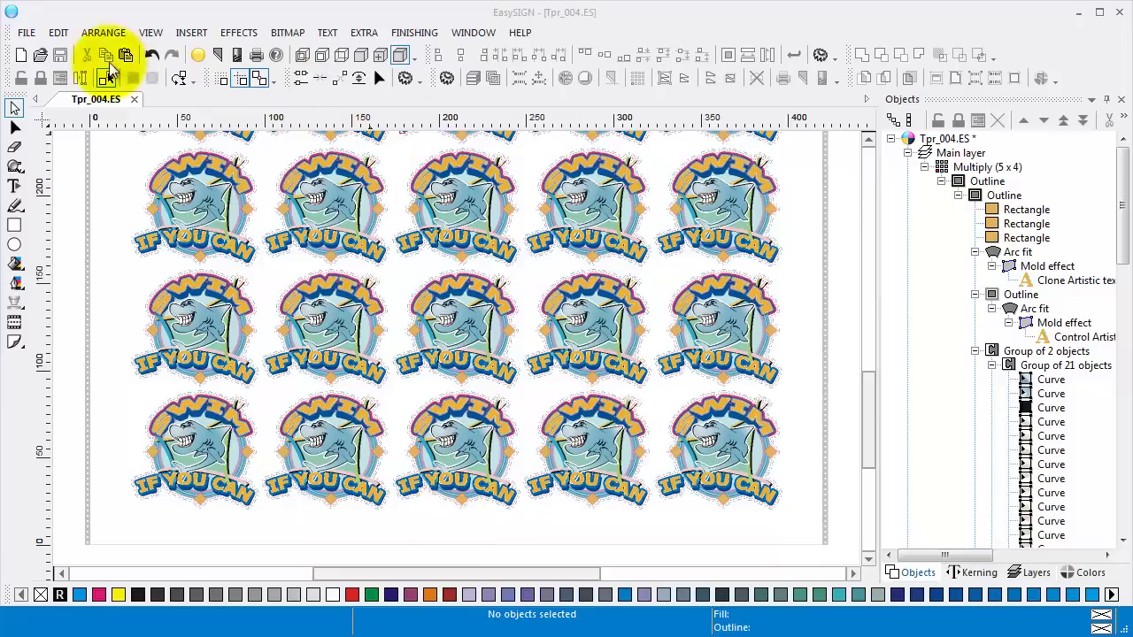
# Full-colour print the sticker sheet to the Roland FH-740 hot folder with both cut-line types included
pyautogui.click(28, 33)
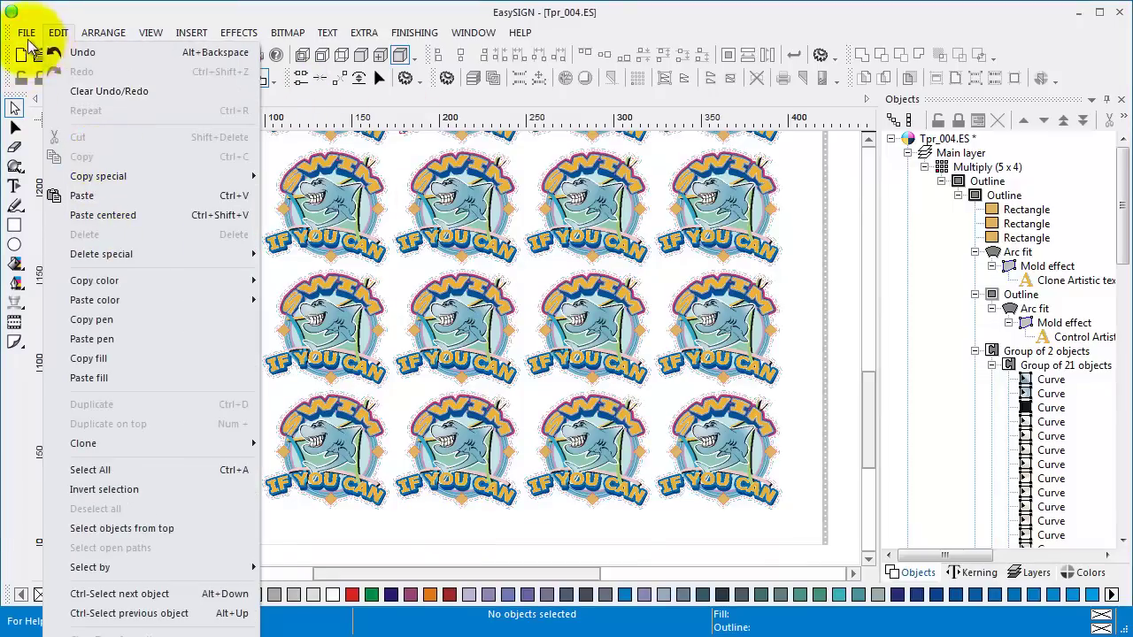
pyautogui.click(64, 494)
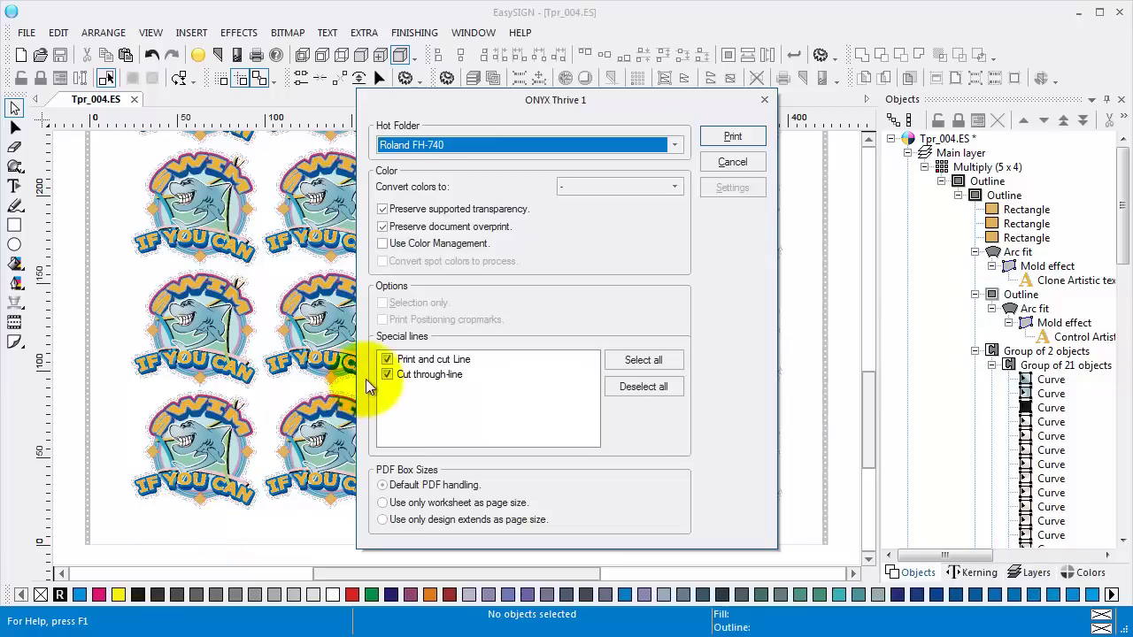
pyautogui.click(673, 146)
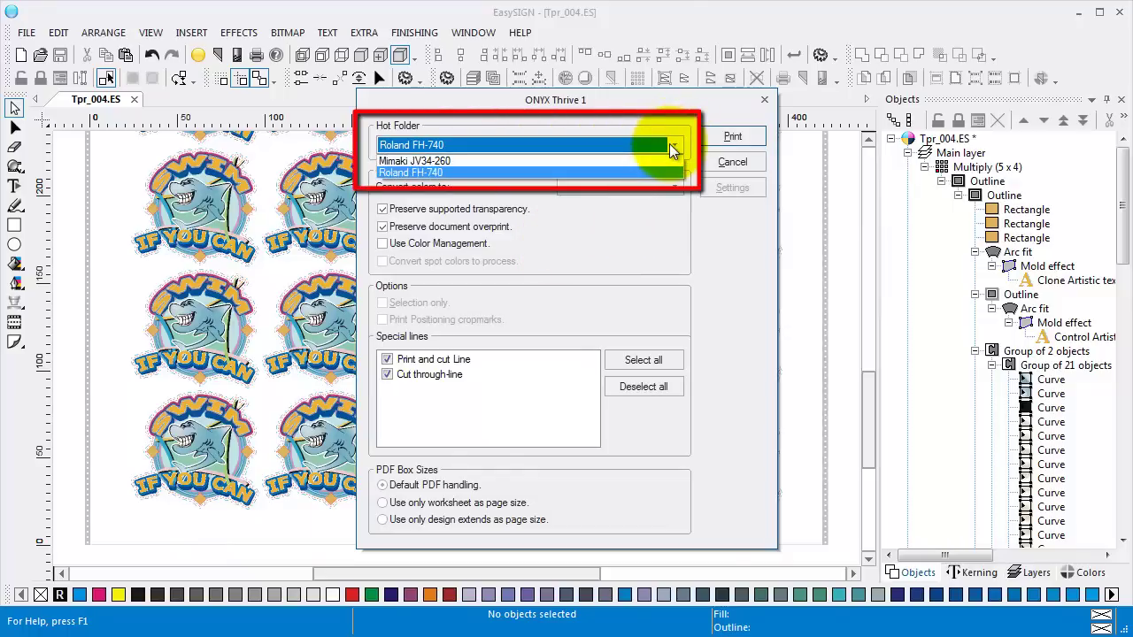
pyautogui.click(517, 172)
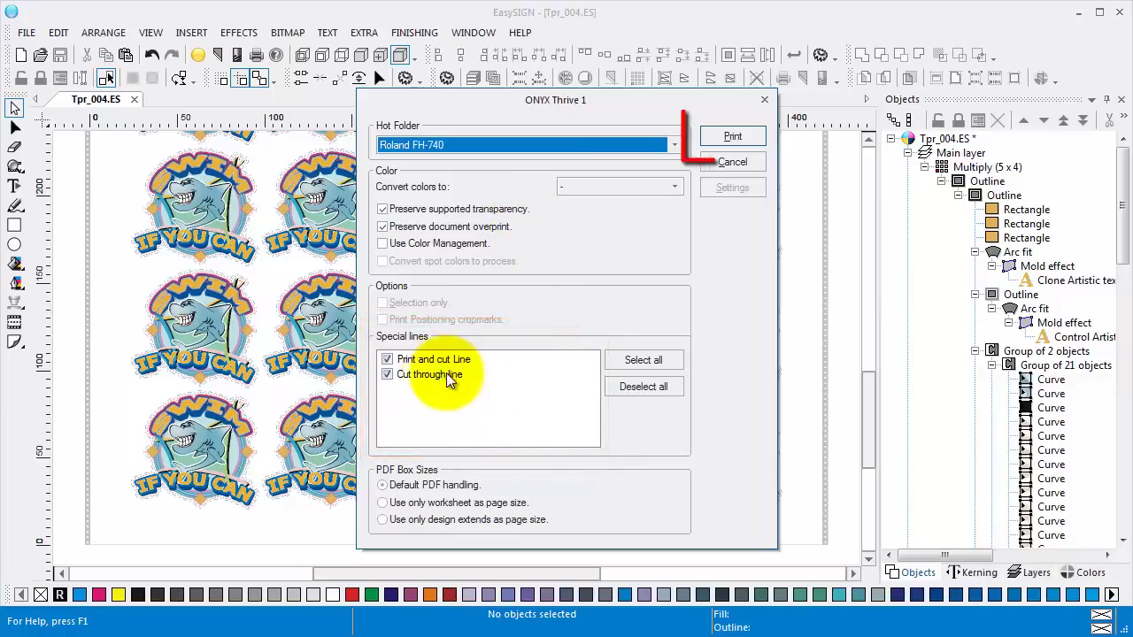
pyautogui.click(713, 142)
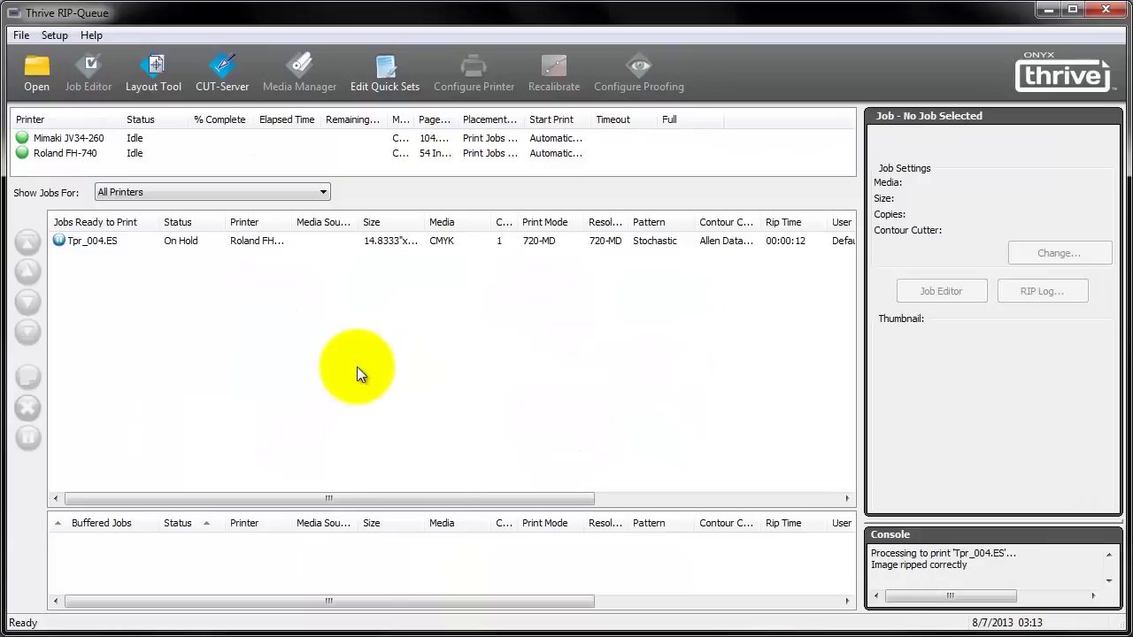
# Release the Tpr_004.ES job from hold so it prints, then select it under buffered jobs
pyautogui.click(105, 243)
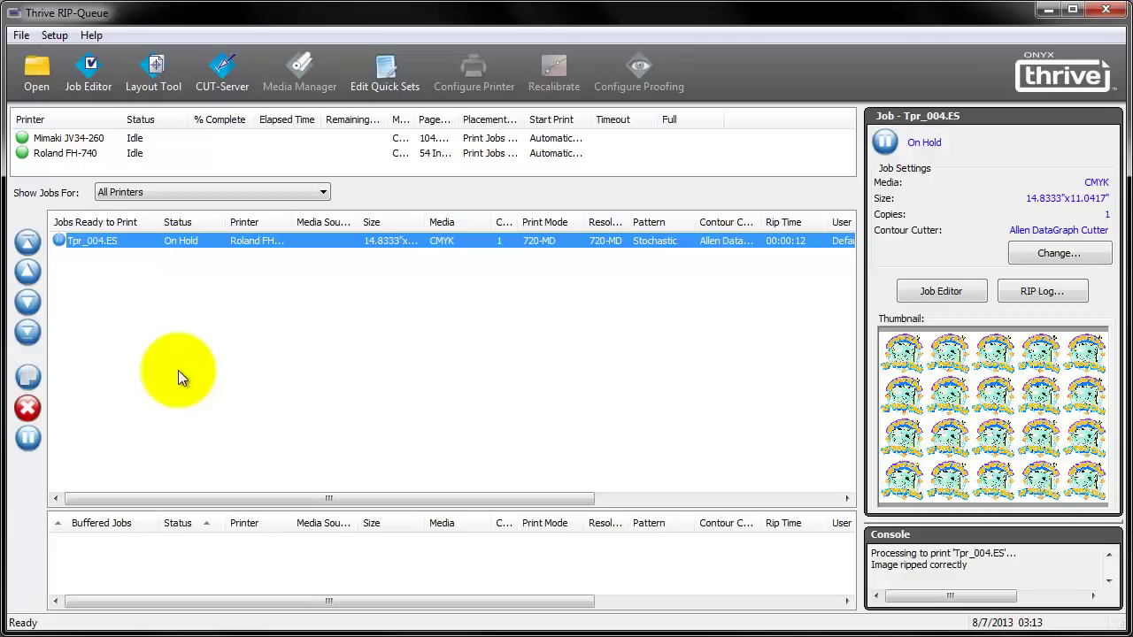
pyautogui.rightClick(225, 244)
pyautogui.click(271, 380)
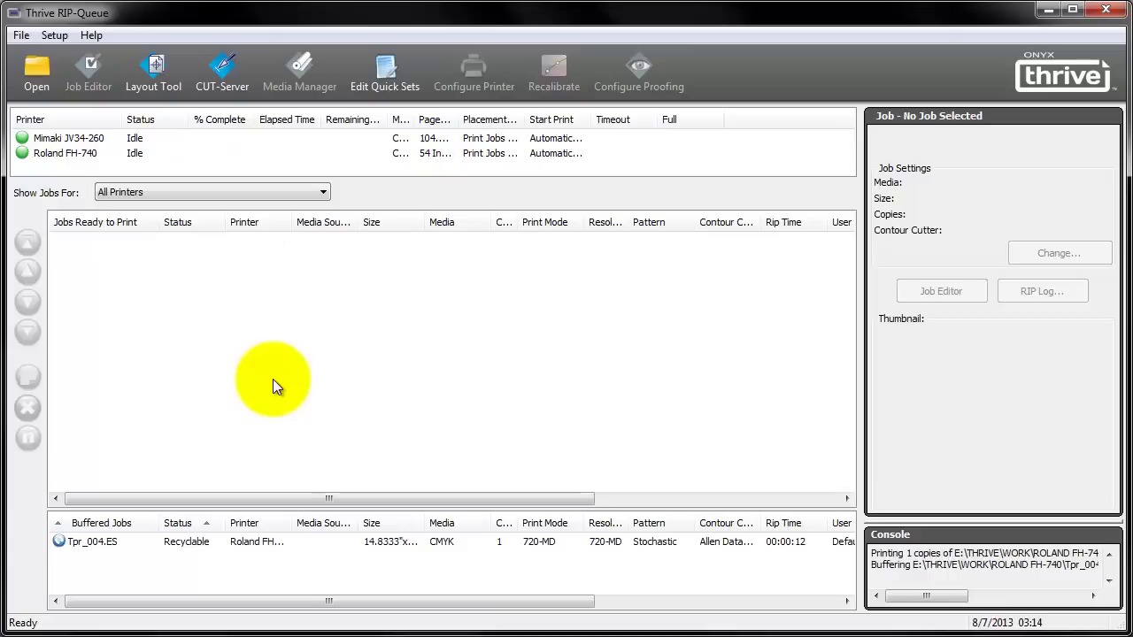
pyautogui.click(198, 548)
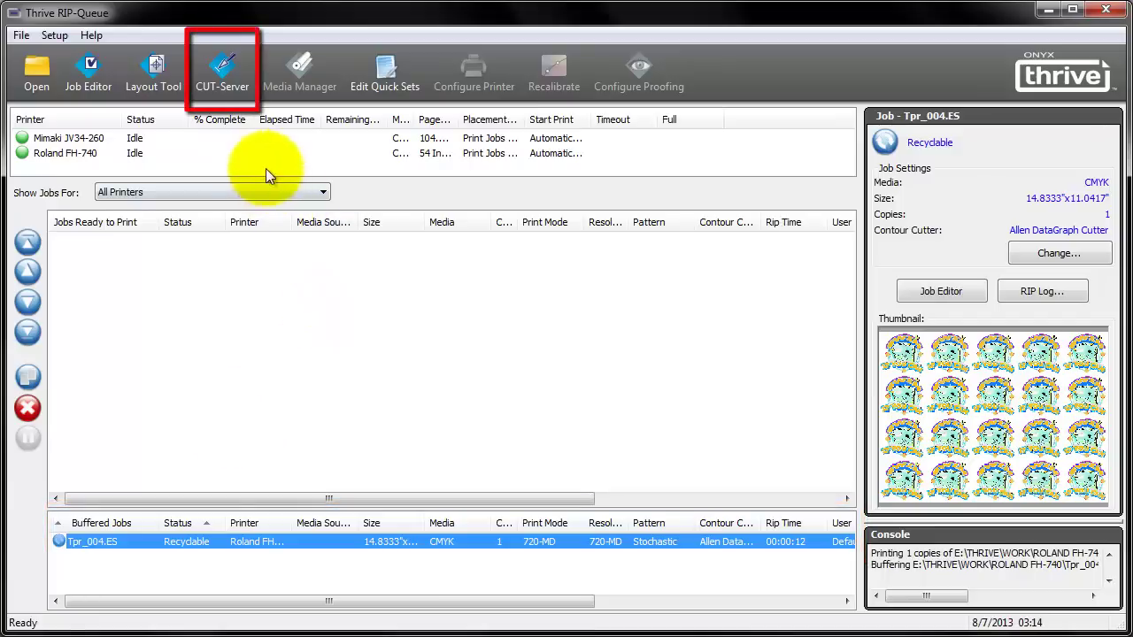
# Preview Tpr_004.ES in CUT-Server, toggling the CutContour and CutContour_CutThrough layers, then close without saving
pyautogui.click(224, 80)
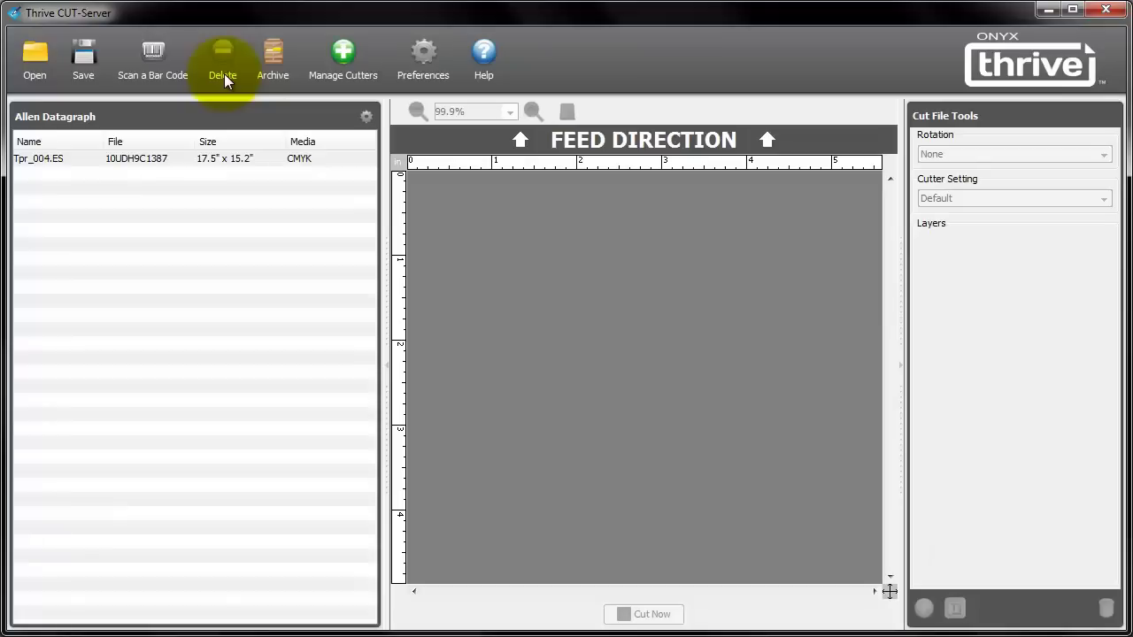
pyautogui.click(231, 157)
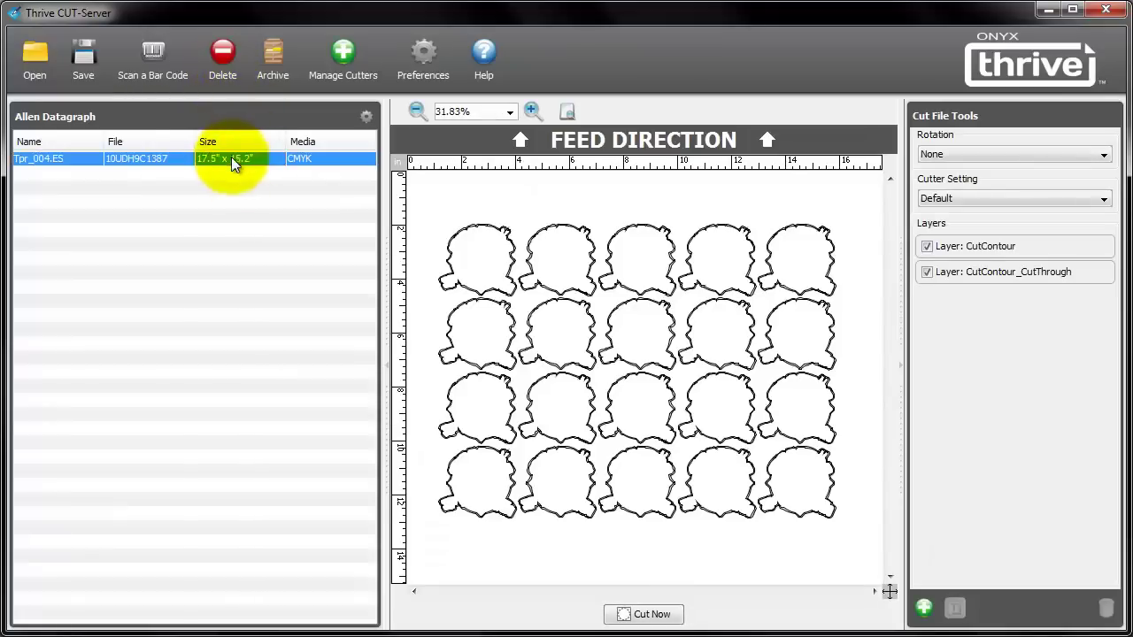
pyautogui.click(925, 274)
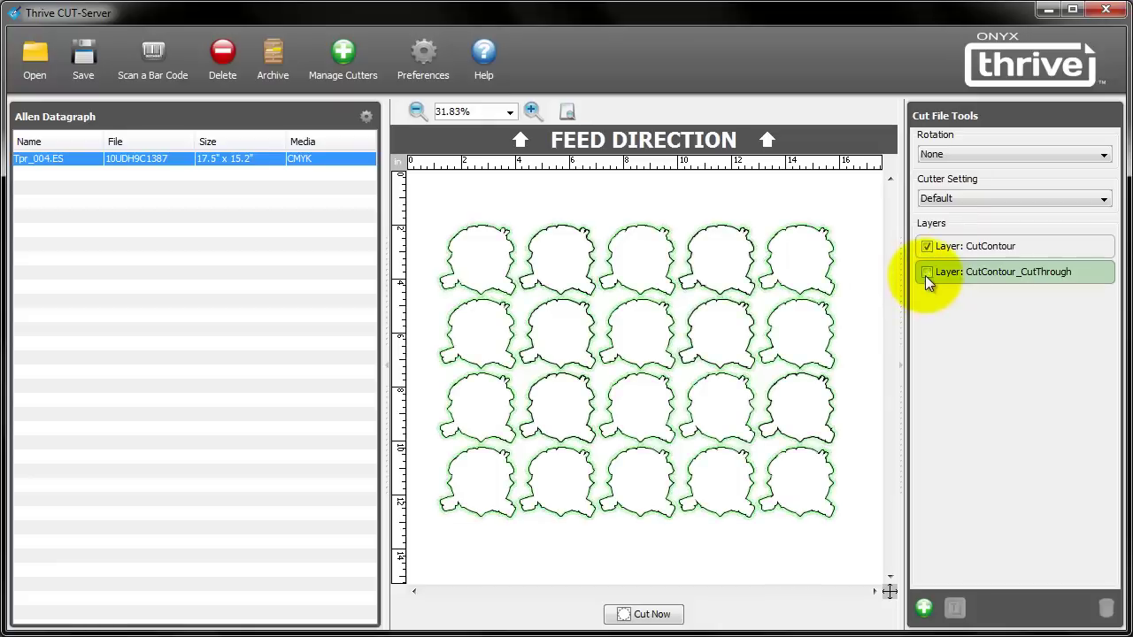
pyautogui.click(925, 248)
pyautogui.click(927, 272)
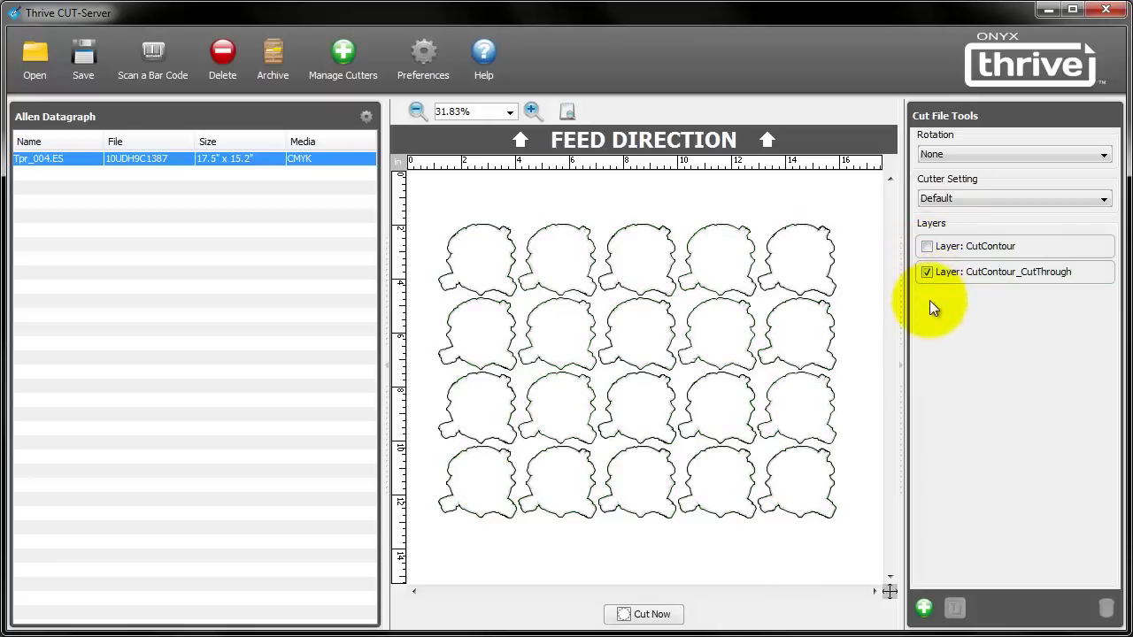
pyautogui.click(926, 247)
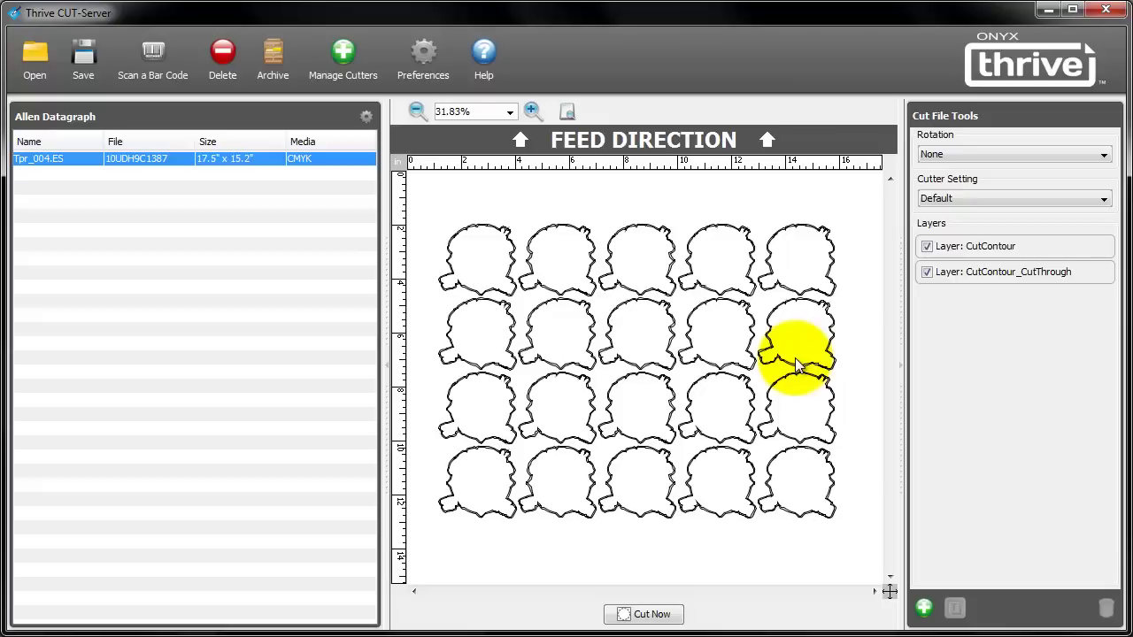
pyautogui.click(1105, 9)
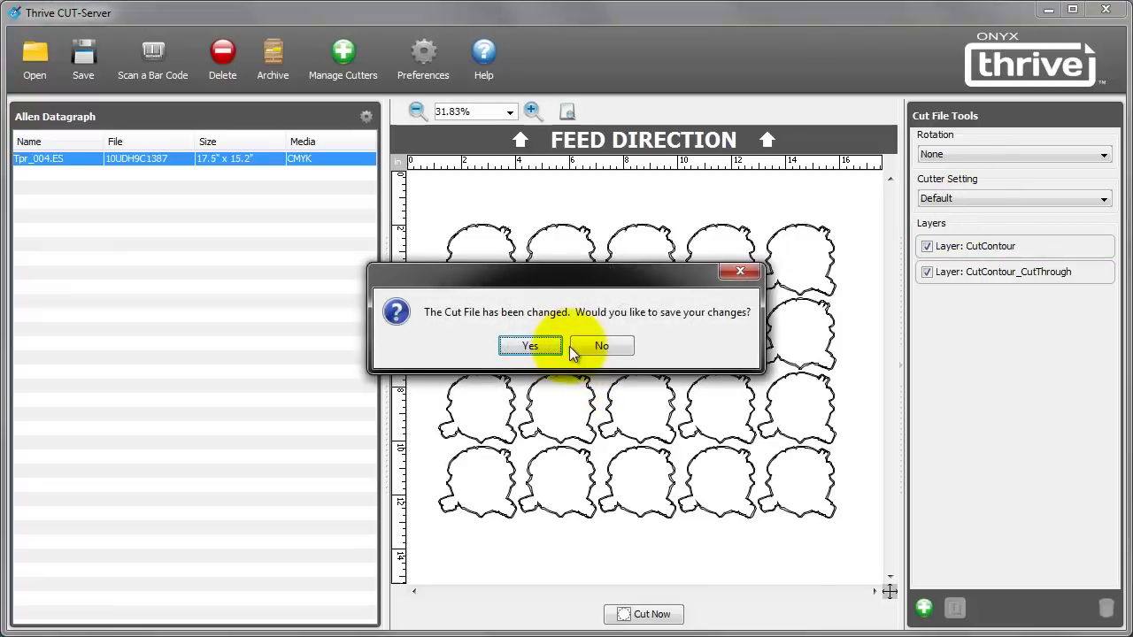
pyautogui.click(601, 346)
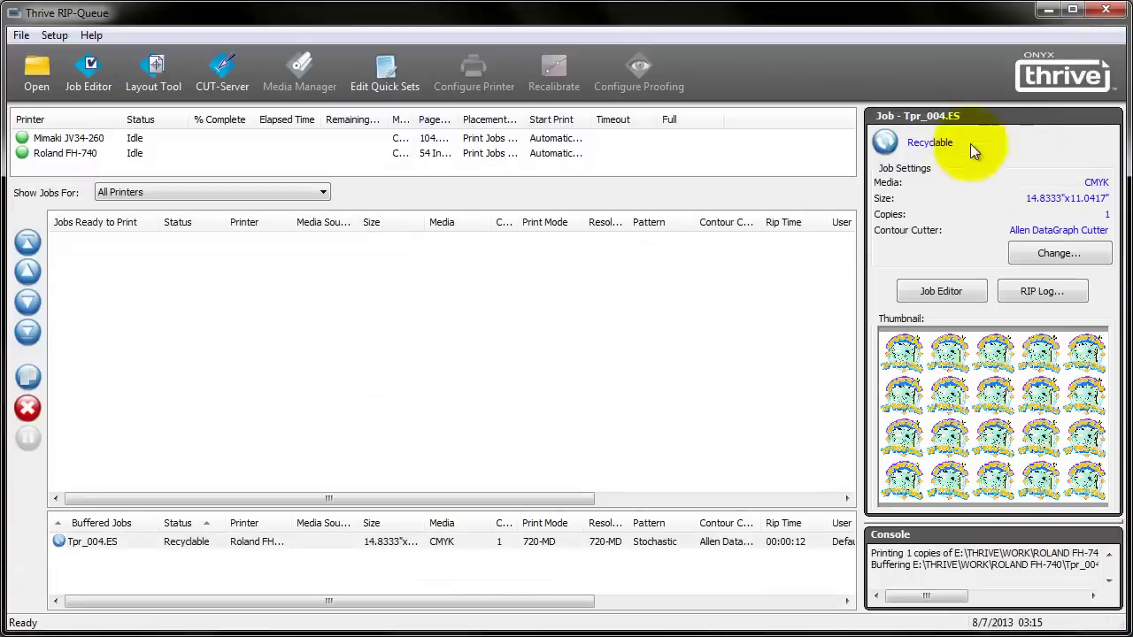
# Close RIP-Queue and select the HP_Designjet_L25500 printer install file in Printer Install
pyautogui.click(1104, 10)
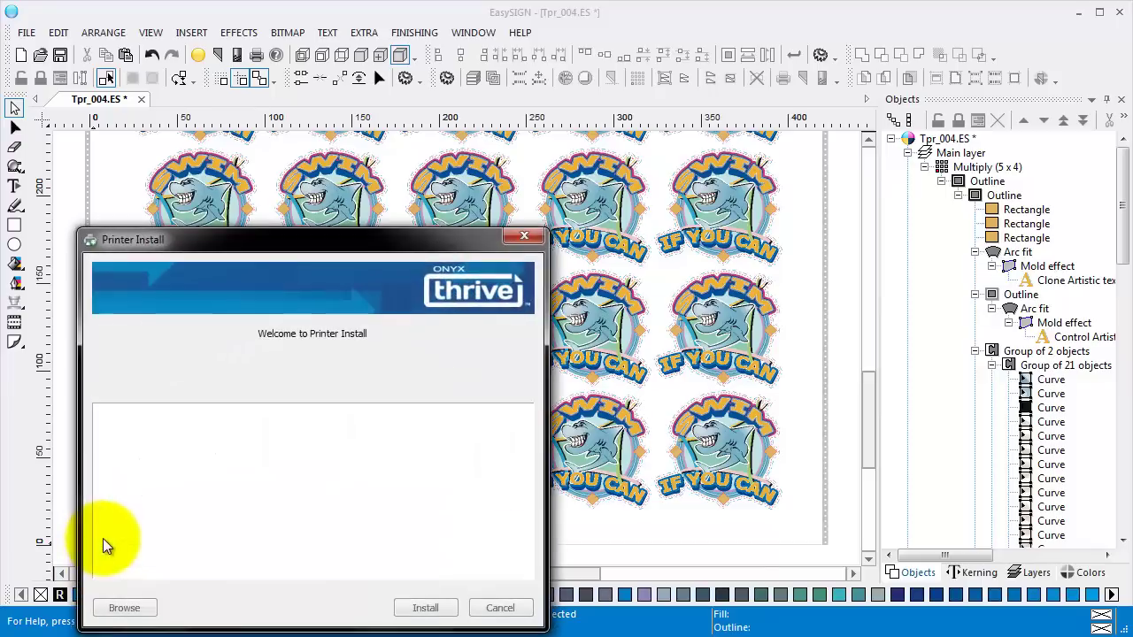
pyautogui.moveTo(273, 251); pyautogui.dragTo(396, 179)
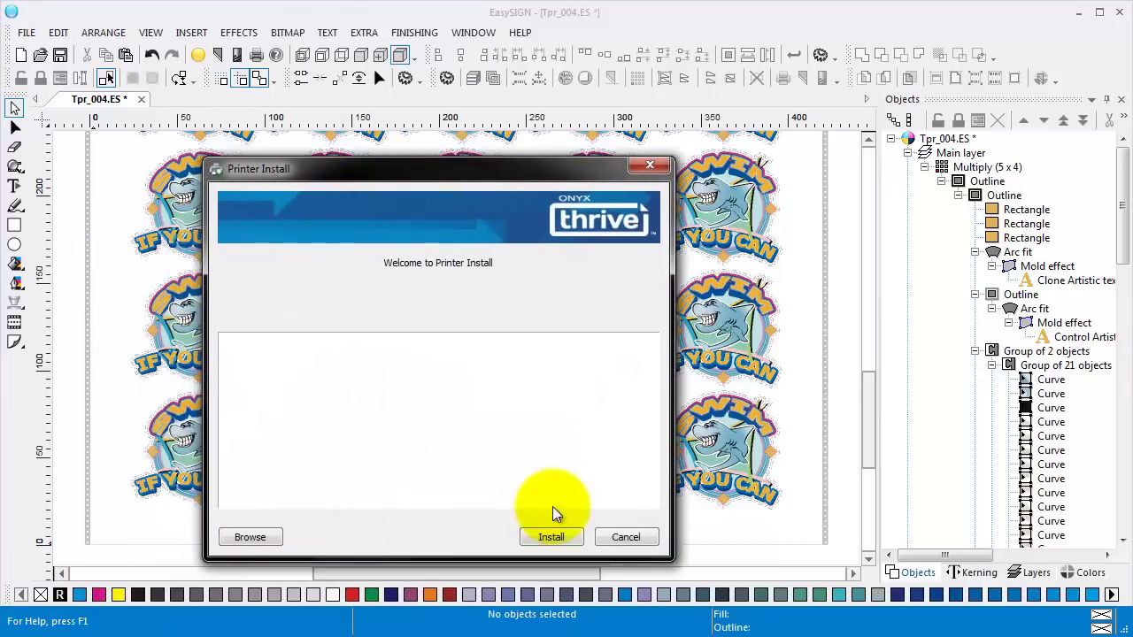
pyautogui.click(279, 538)
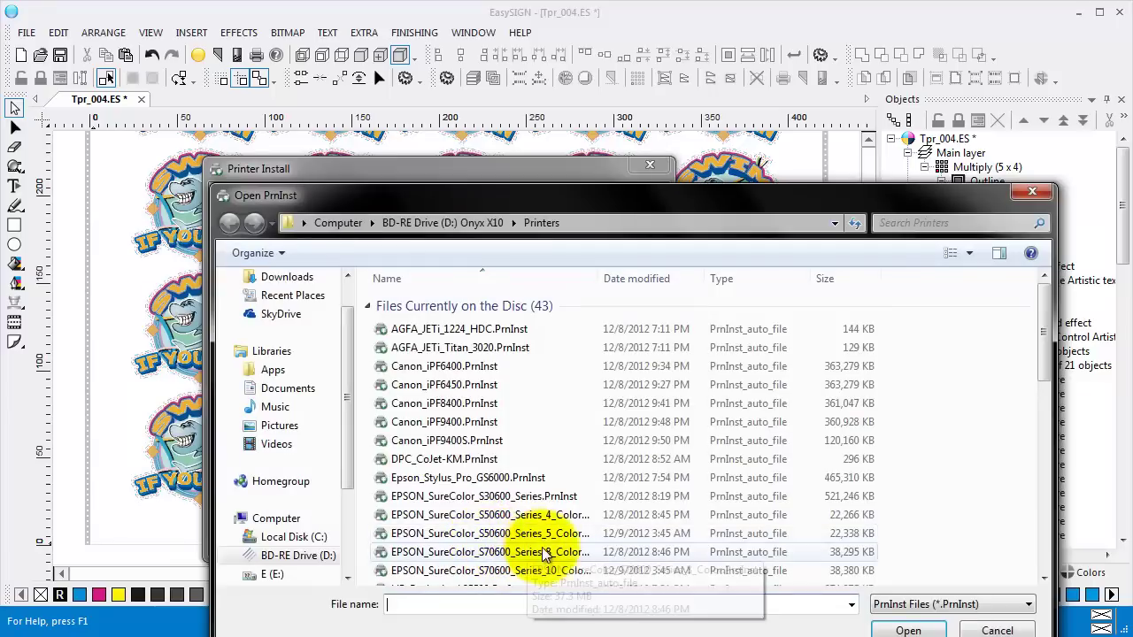
pyautogui.click(461, 496)
pyautogui.scroll(-4, 460, 531)
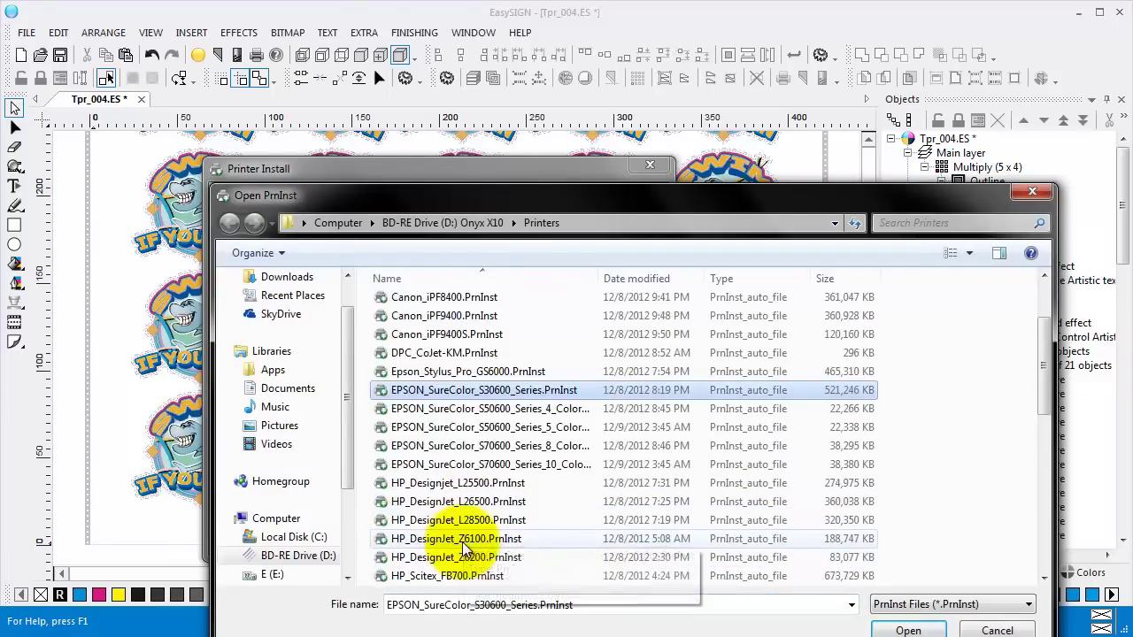
pyautogui.scroll(1, 607, 501)
pyautogui.click(433, 410)
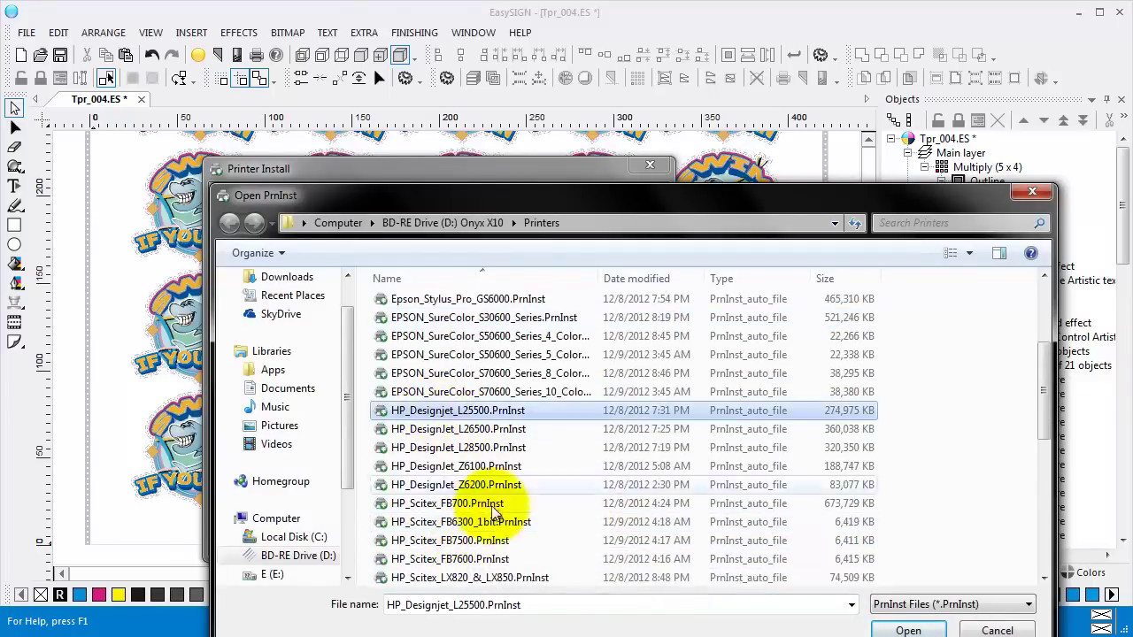
# Install the HP Designjet L25500 60 model from that file and finish the installer
pyautogui.click(907, 630)
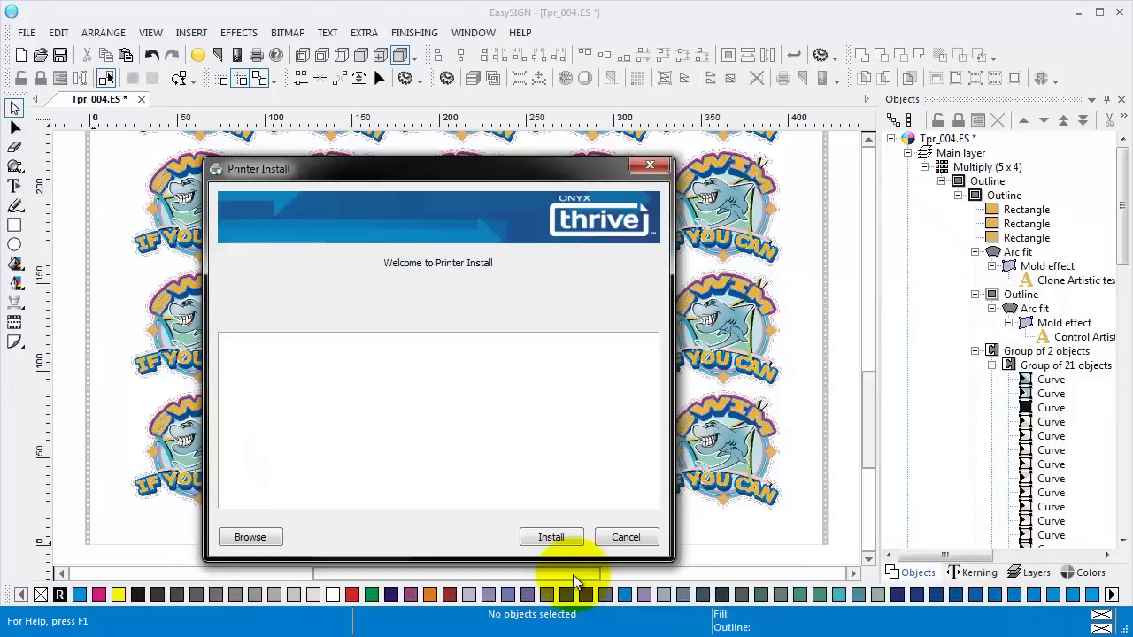
pyautogui.click(243, 340)
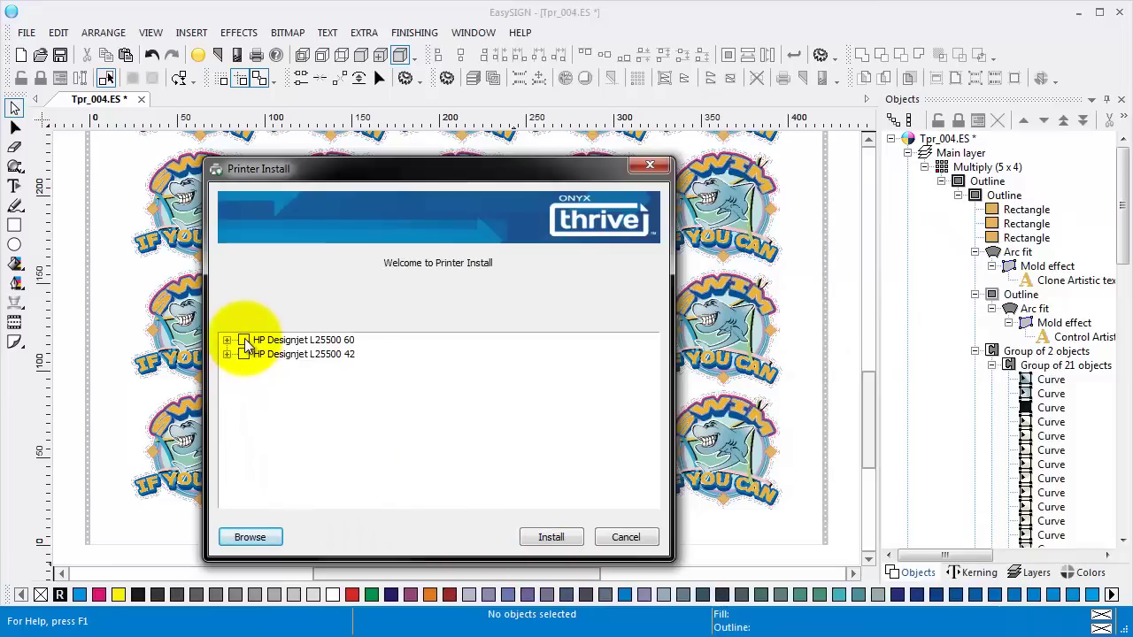
pyautogui.click(544, 538)
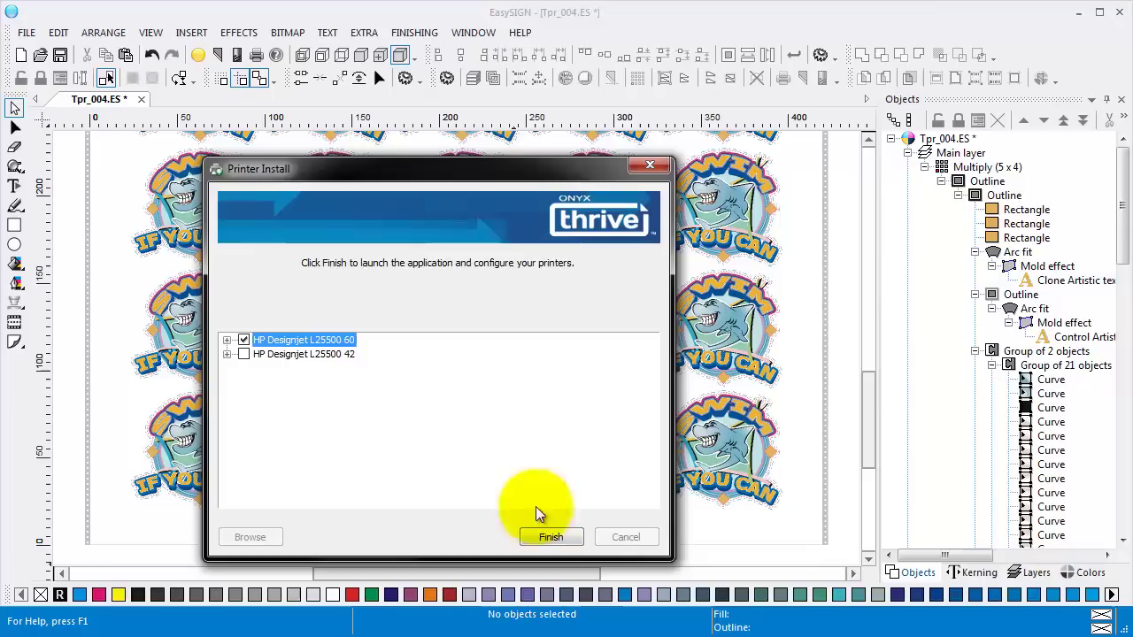
pyautogui.click(550, 537)
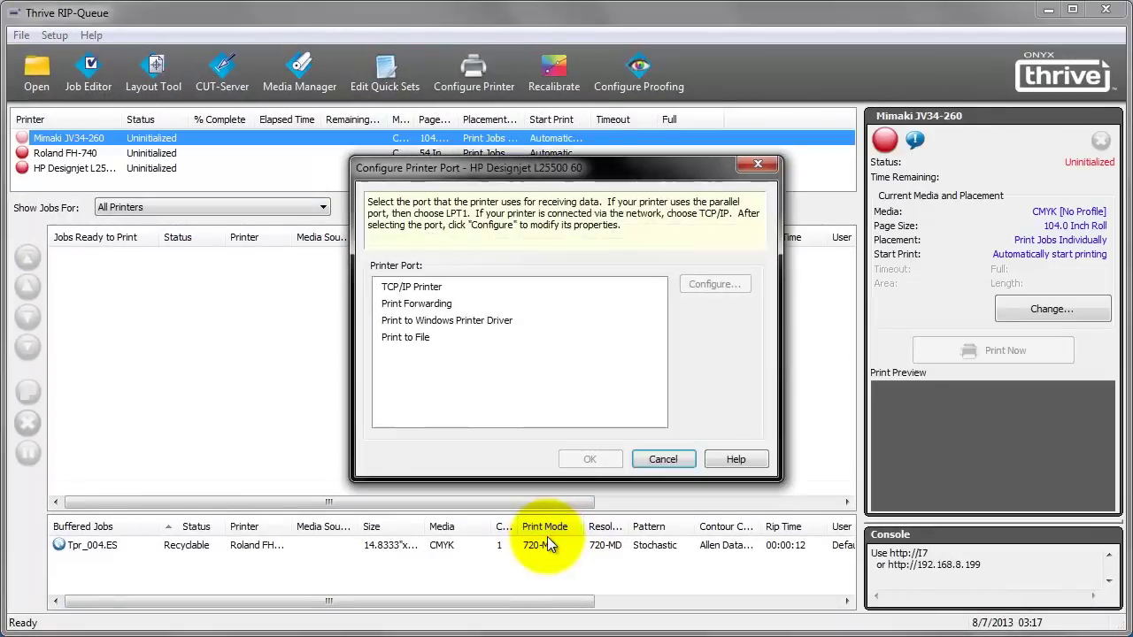
# Set the HP Designjet L25500 60 port to Print to File and save the output location
pyautogui.click(423, 342)
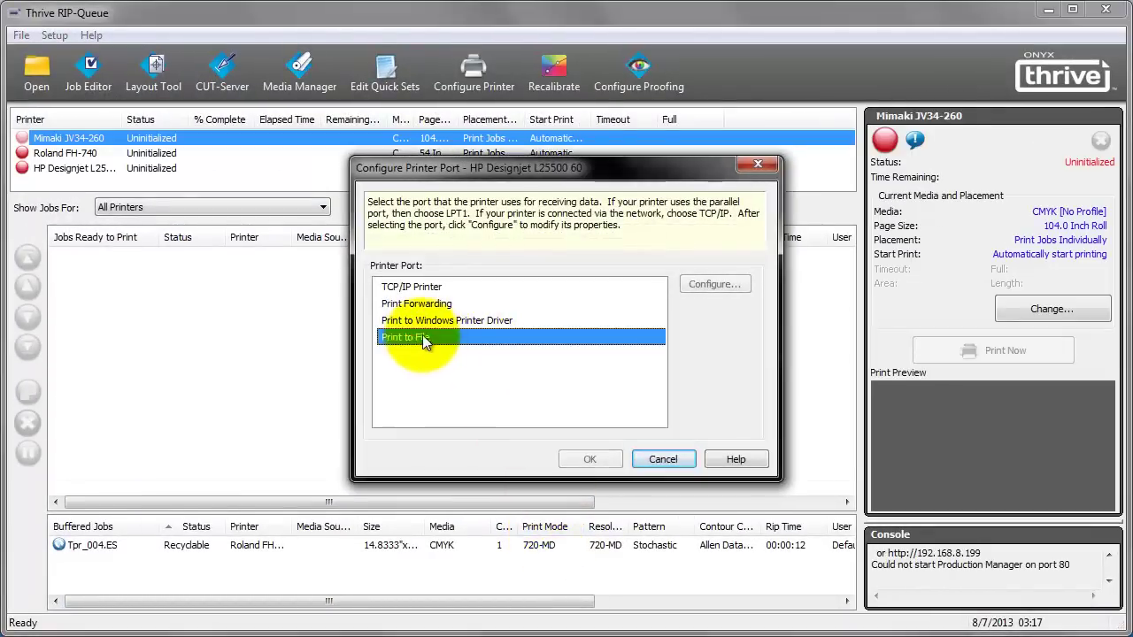
pyautogui.click(700, 285)
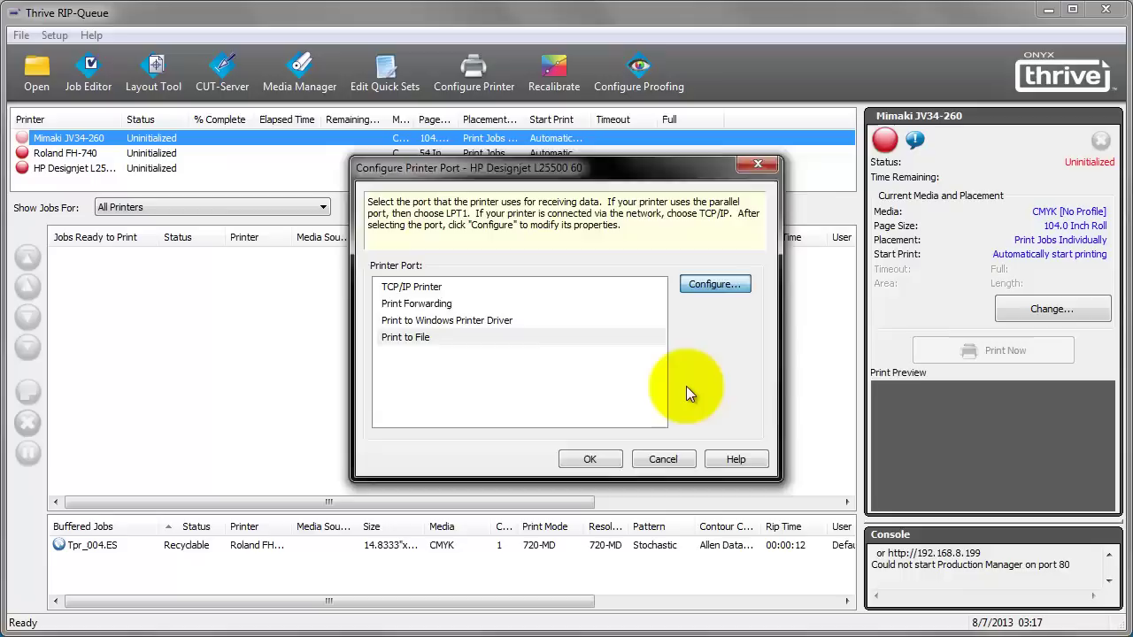
pyautogui.click(754, 537)
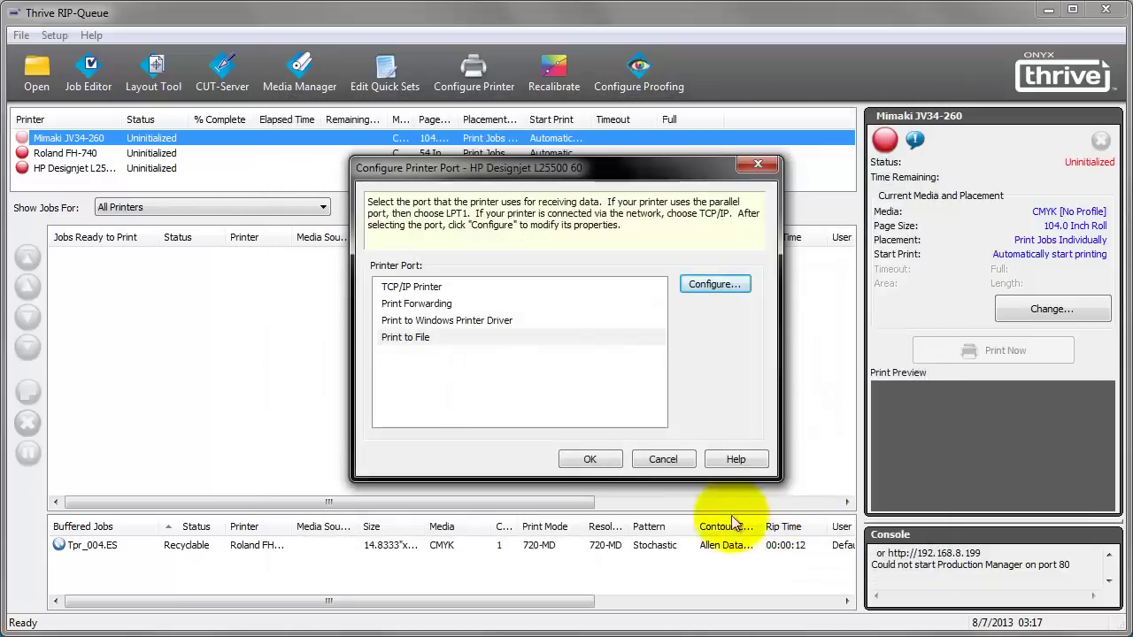
pyautogui.click(590, 459)
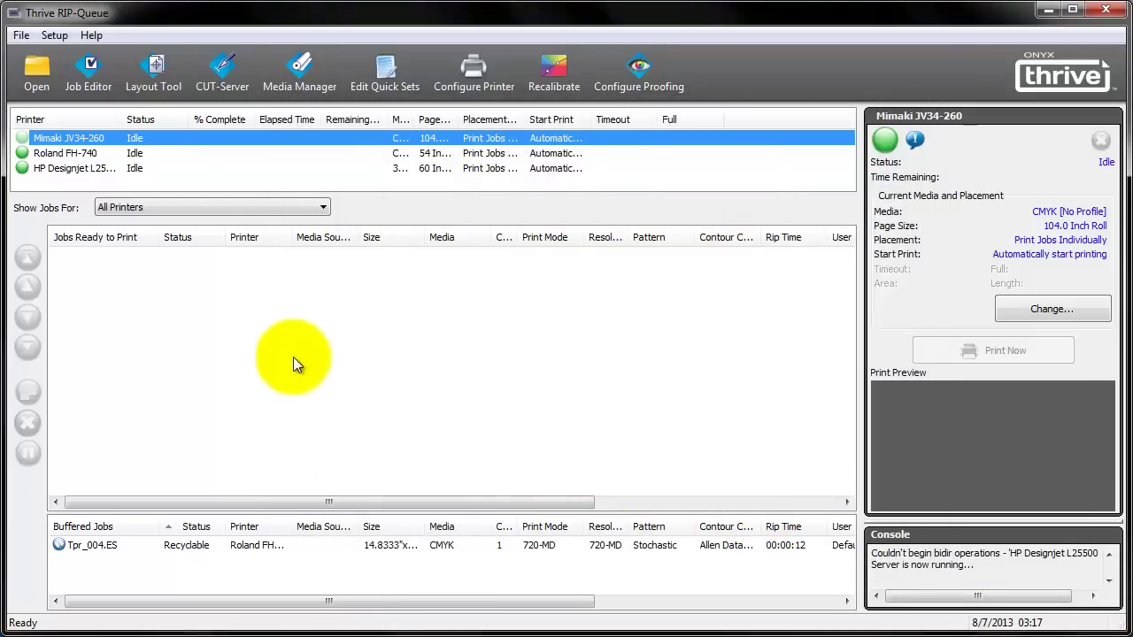
# Edit the HP Designjet L25500 60 default quick set to Hold for Operator and use the Allen DataGraph Cutter
pyautogui.rightClick(147, 140)
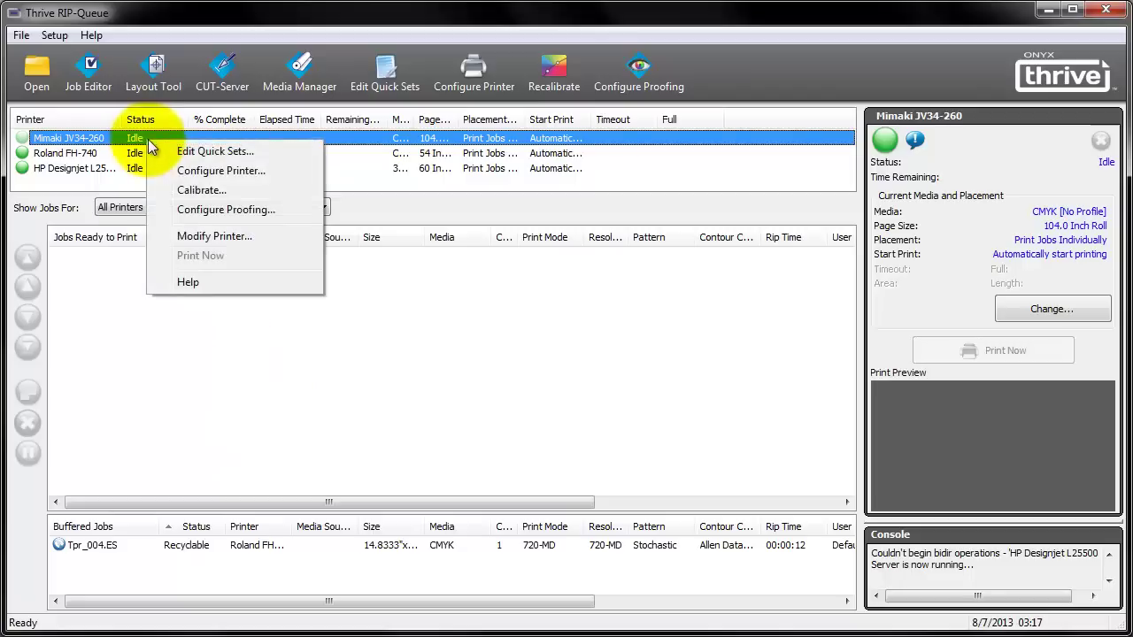
pyautogui.click(197, 154)
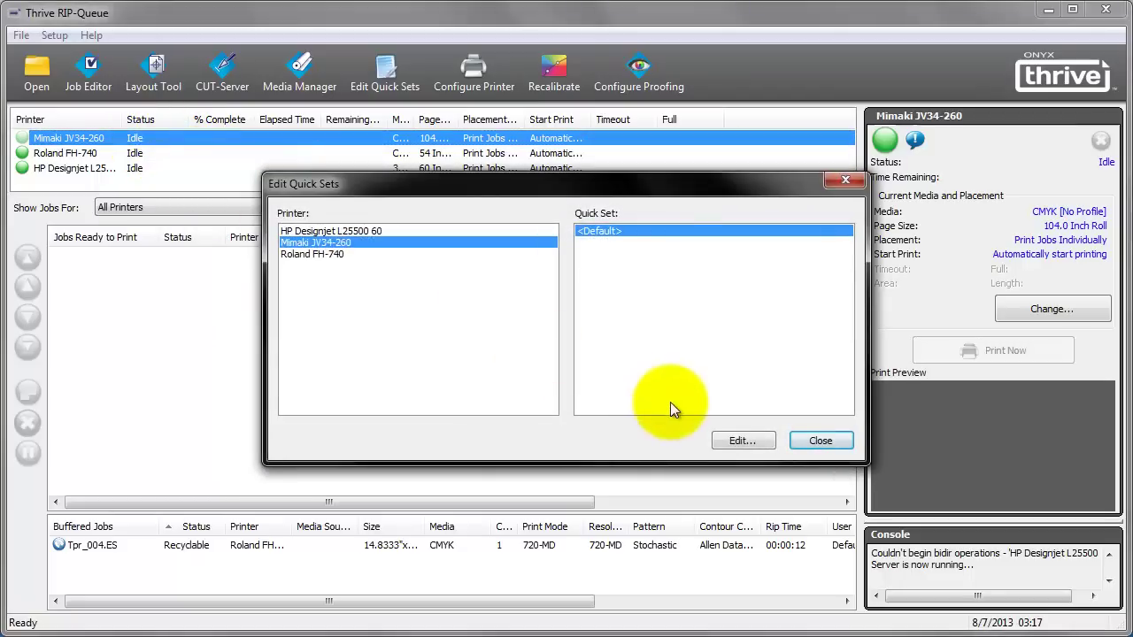
pyautogui.click(381, 231)
pyautogui.click(741, 440)
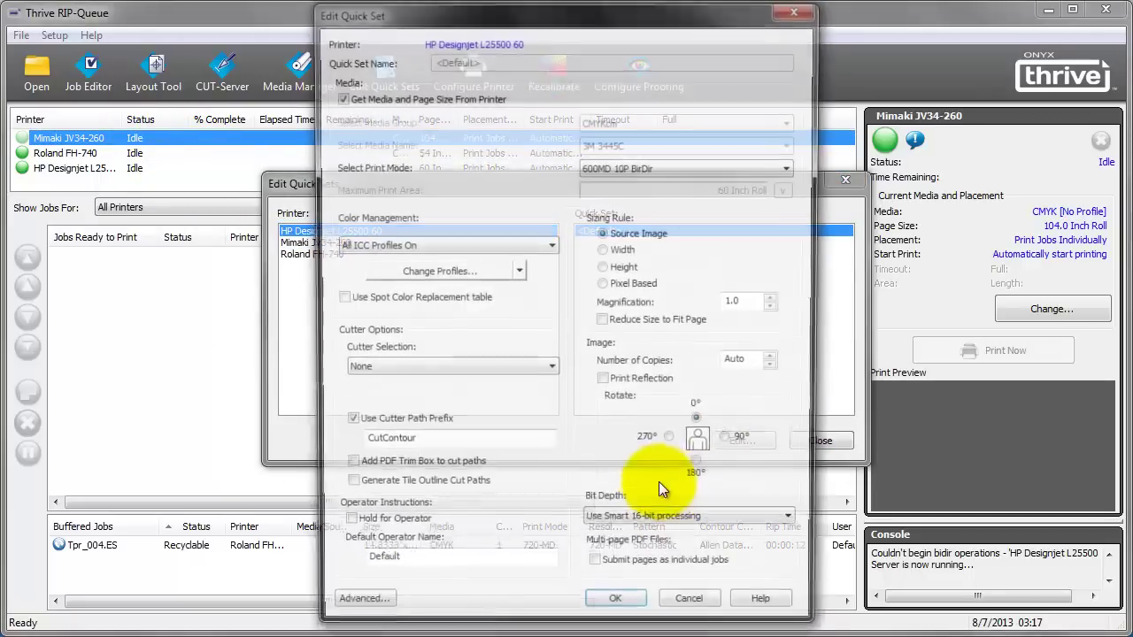
pyautogui.click(375, 531)
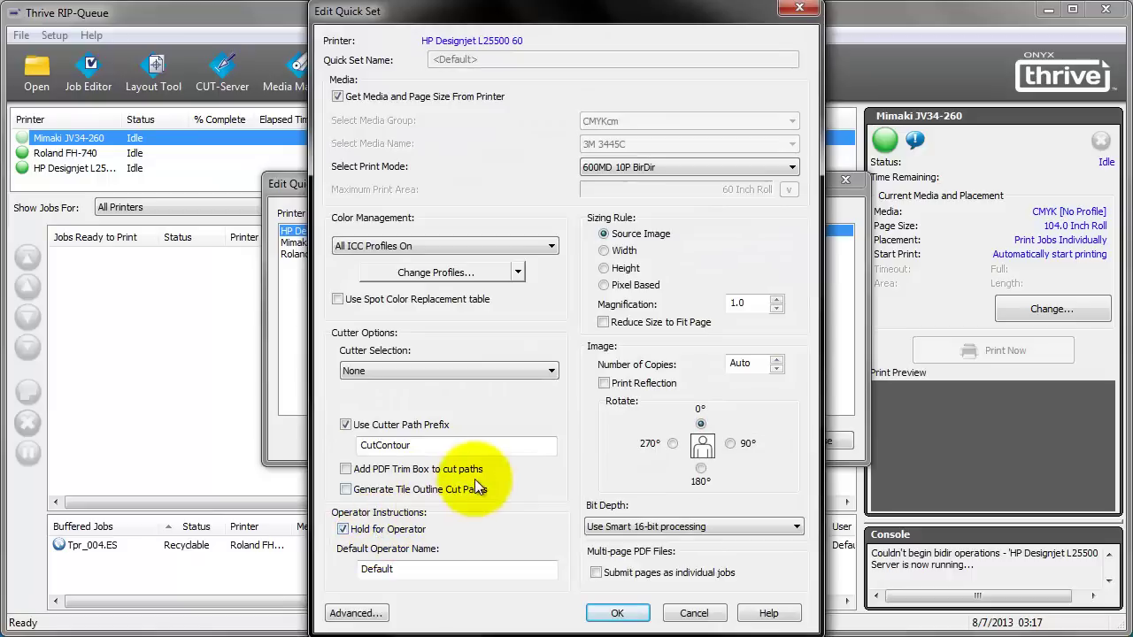
pyautogui.click(553, 371)
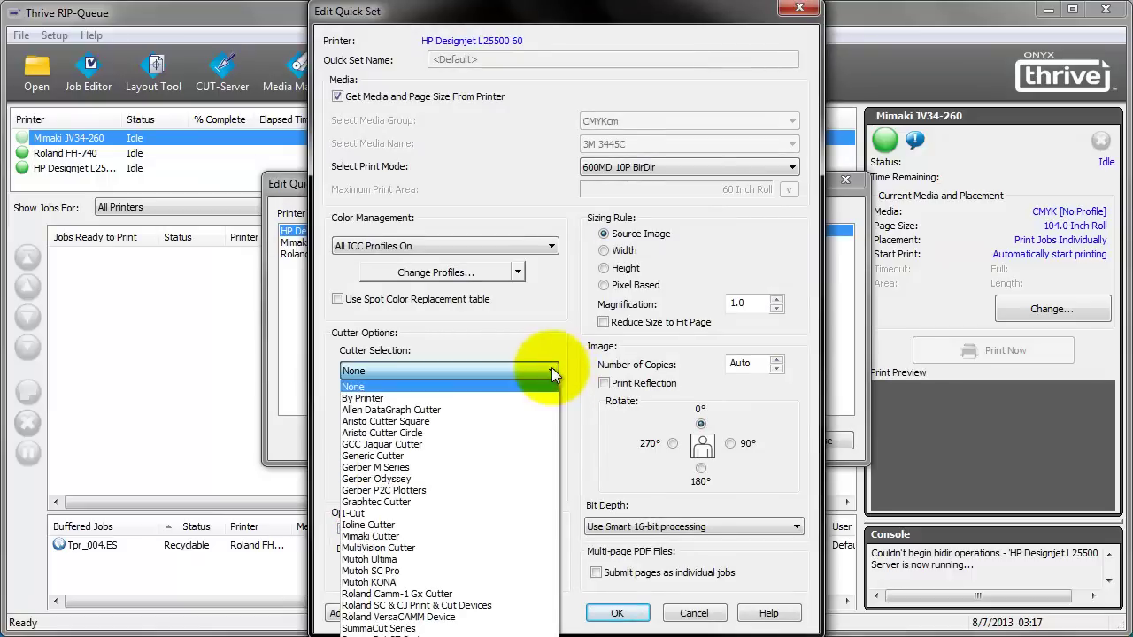
pyautogui.click(442, 410)
pyautogui.click(612, 614)
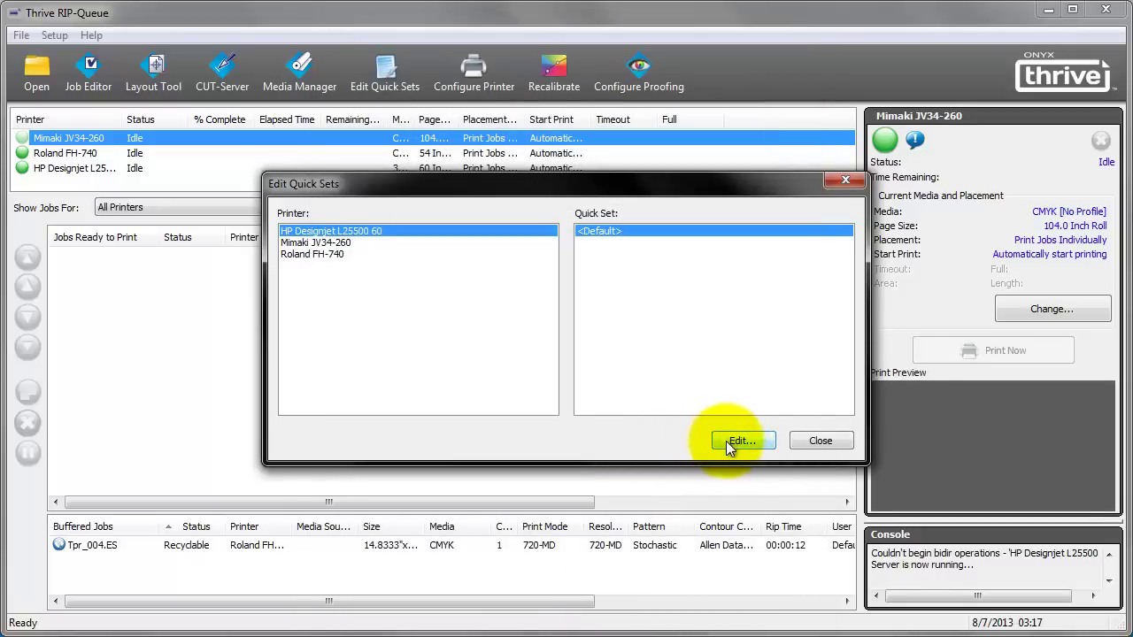
pyautogui.click(810, 439)
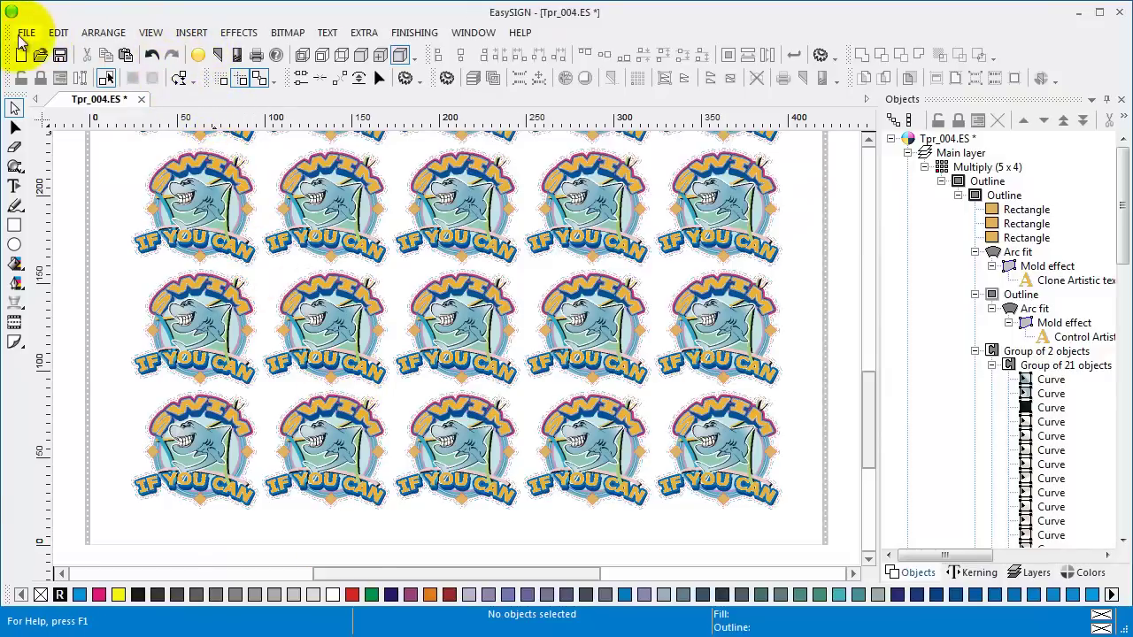
# Open the ONYX Thrive 1 print dialog and list hot folders, now including HP Designjet L25500 60
pyautogui.click(21, 39)
pyautogui.click(100, 494)
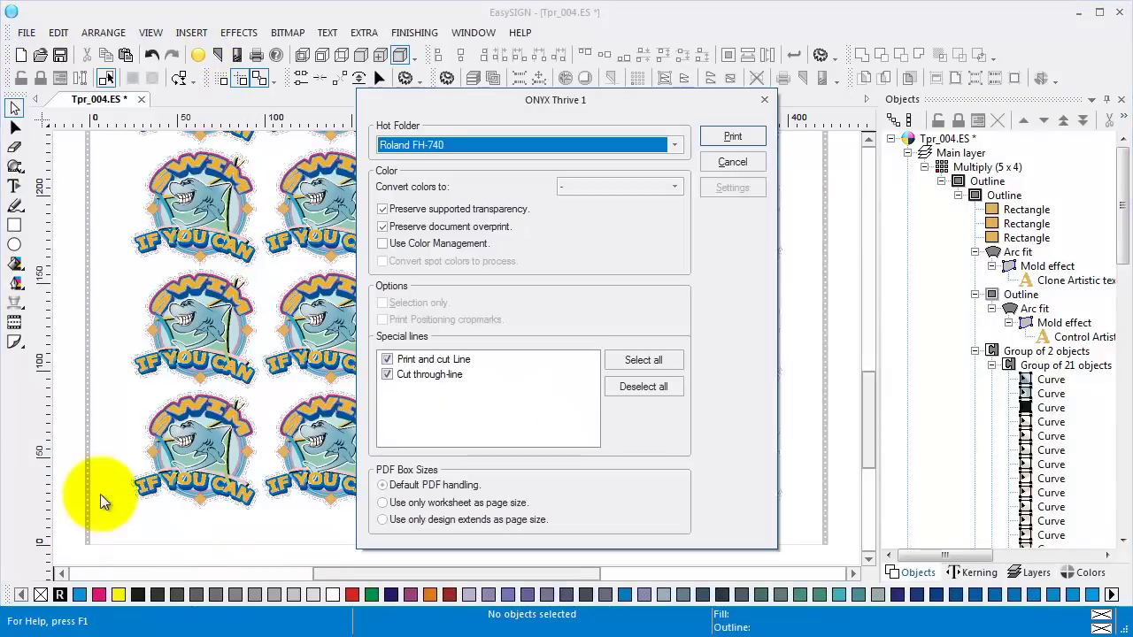
pyautogui.click(675, 145)
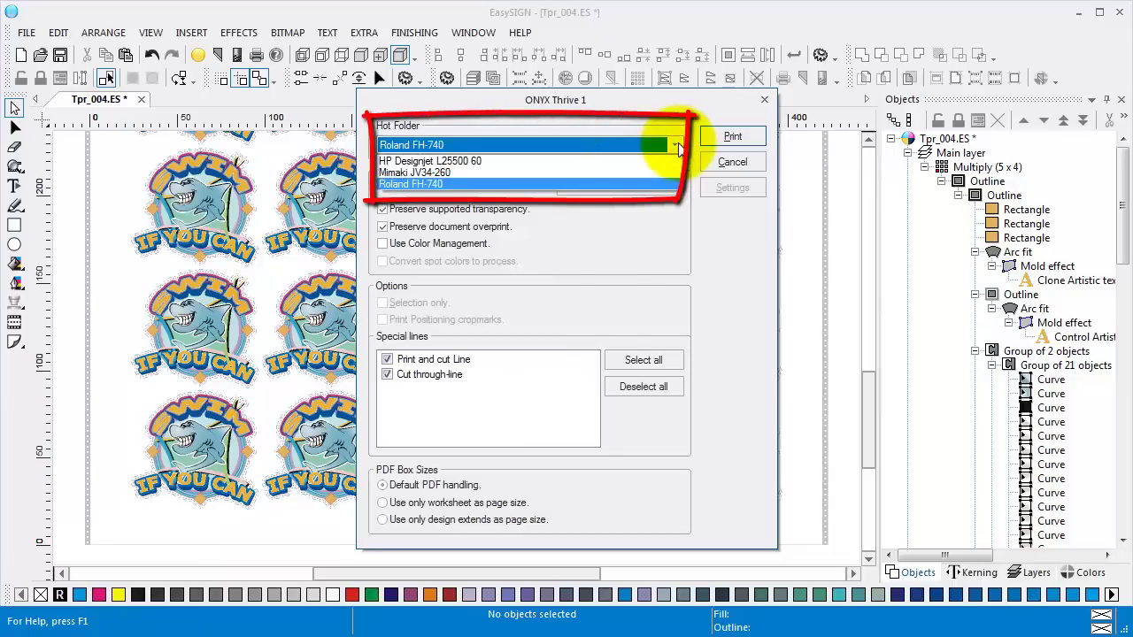